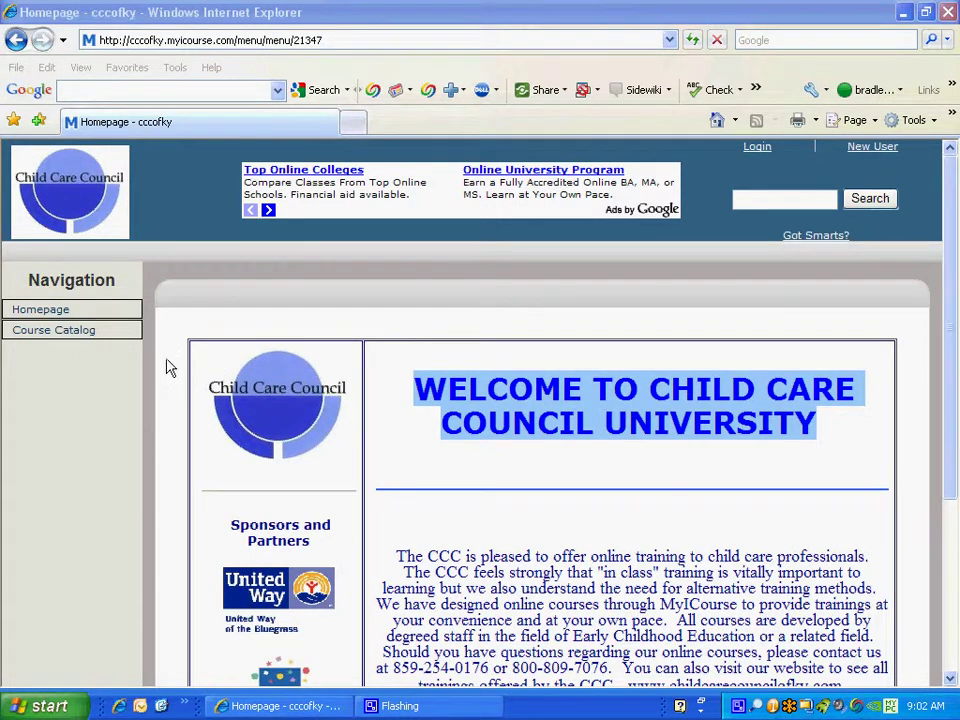
Open the new-account registration form.
scroll(425, 438, "down", 5)
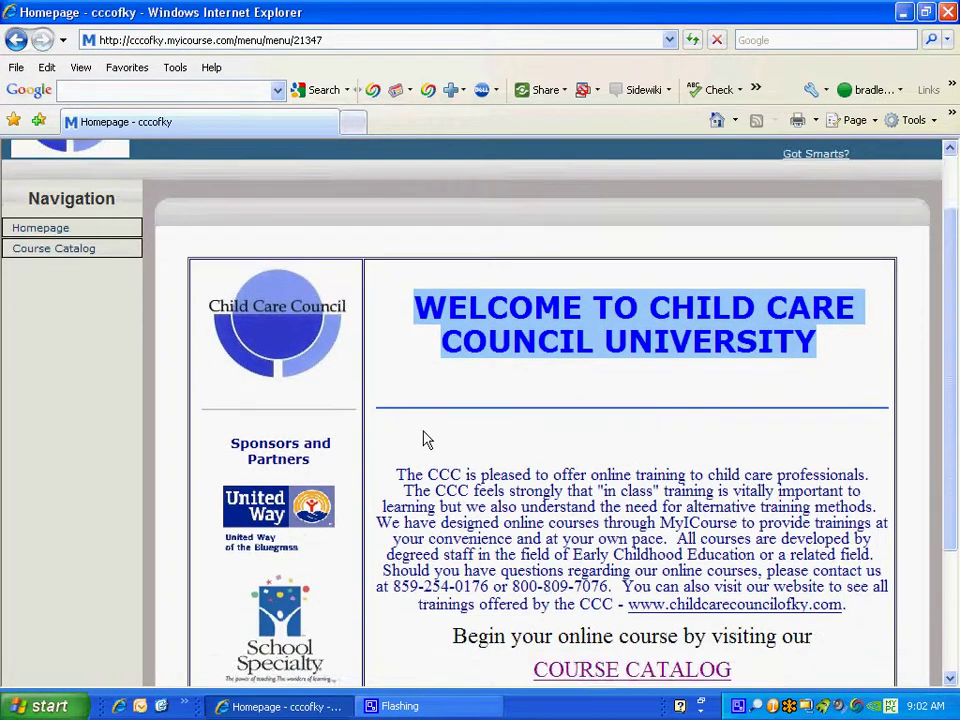
scroll(425, 438, "up", 3)
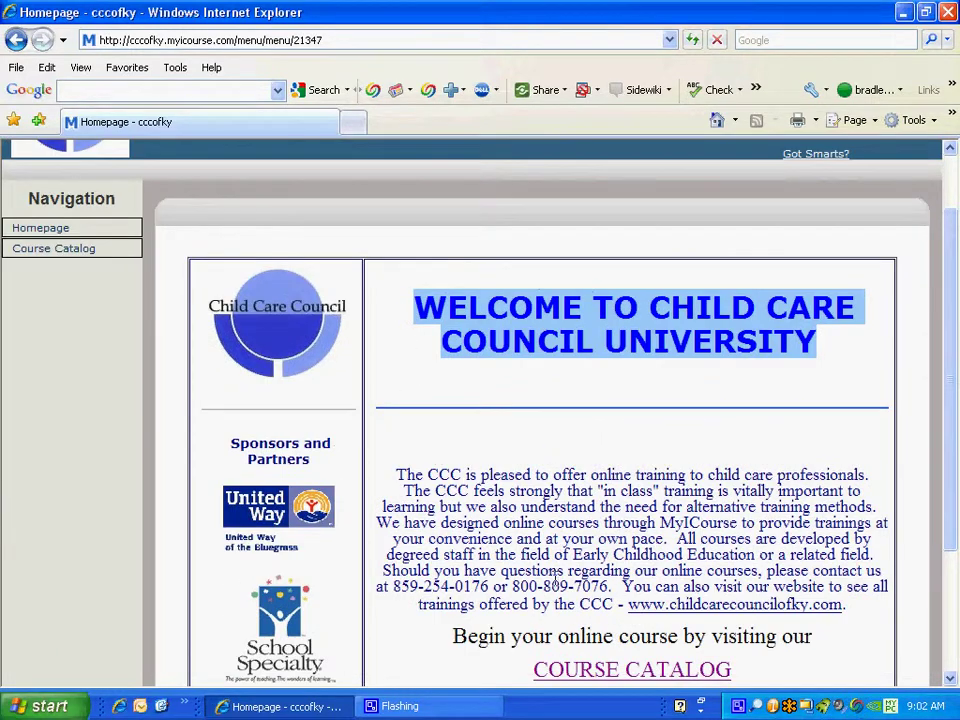
scroll(507, 454, "up", 2)
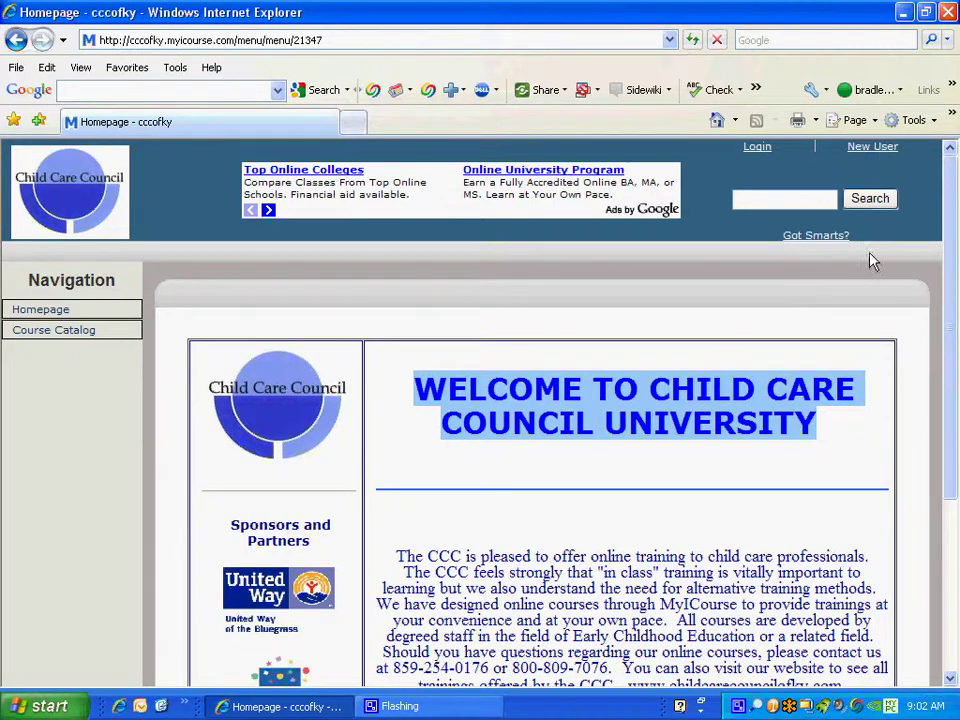
left_click(871, 149)
scroll(676, 413, "down", 5)
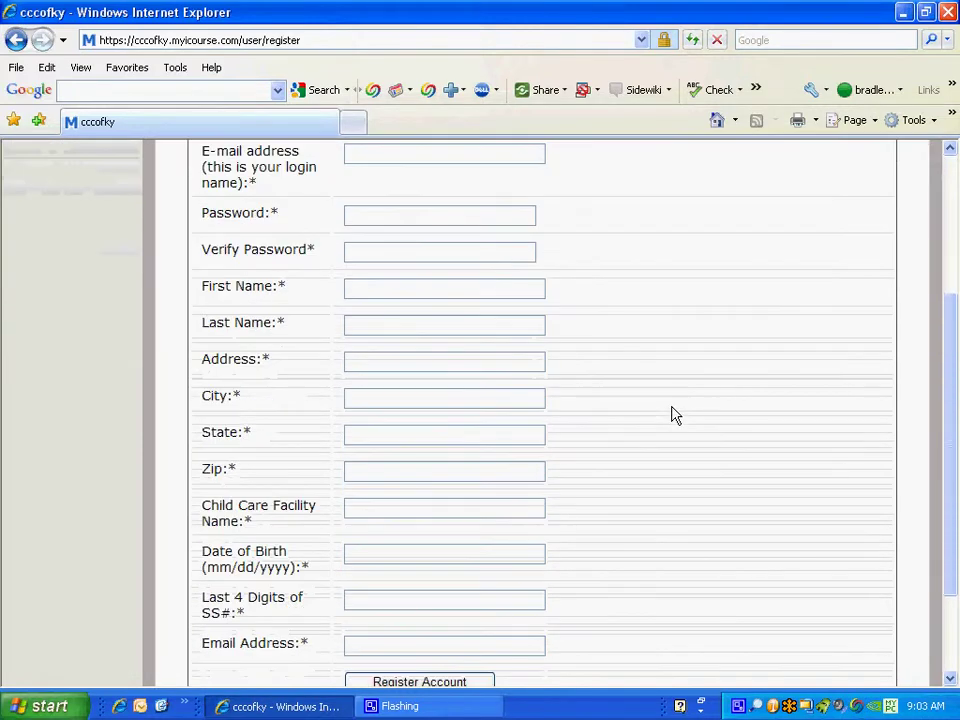
scroll(676, 412, "up", 3)
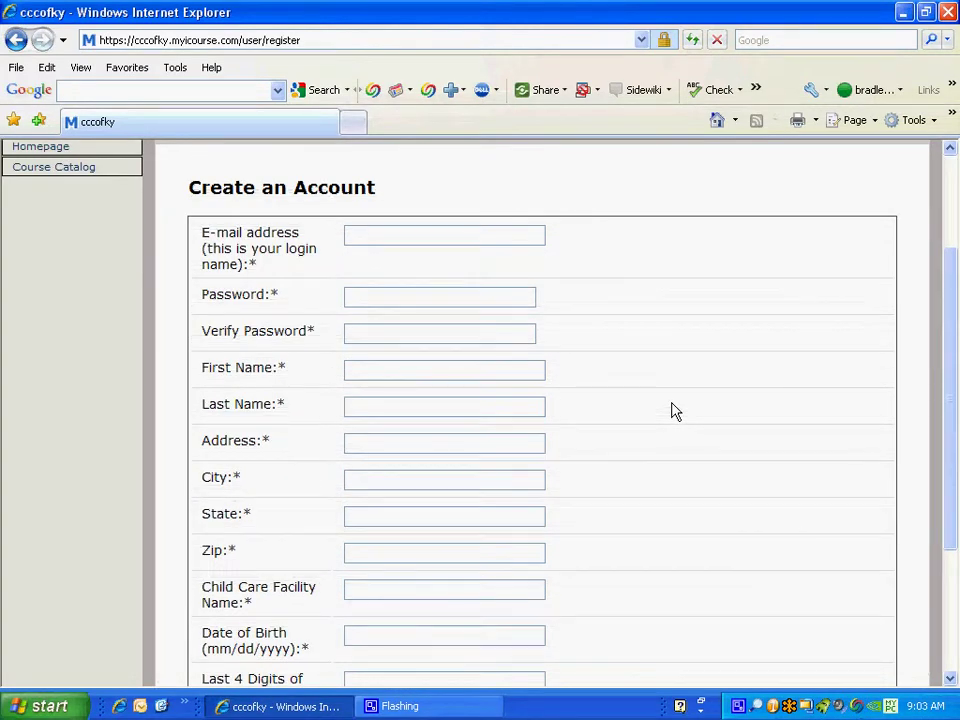
Enter the login e-mail, then set and confirm the account password.
left_click(429, 236)
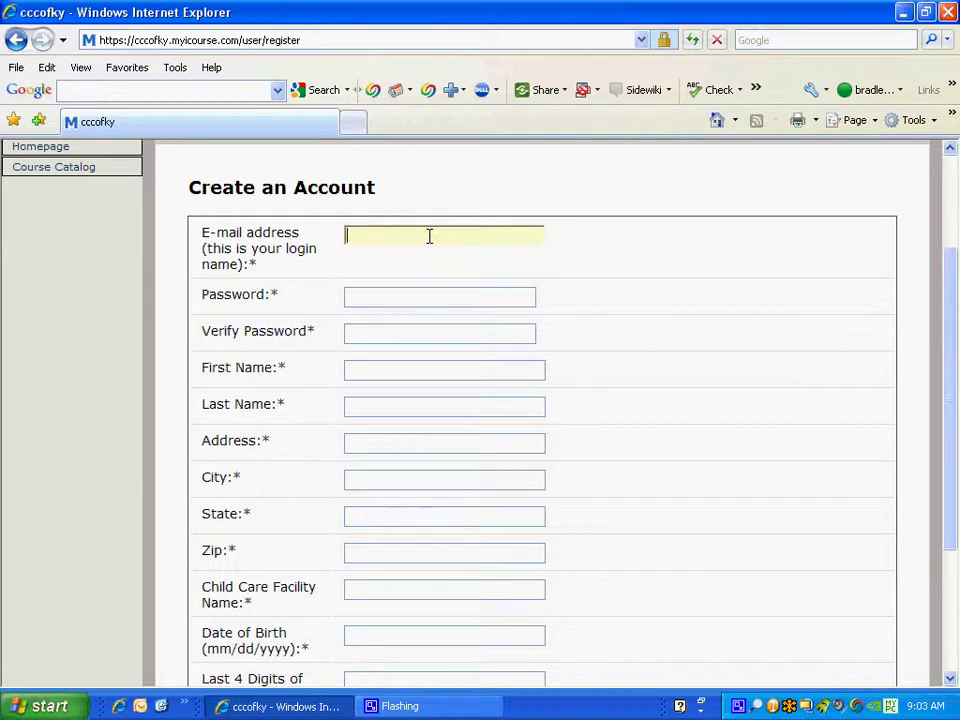
type("c")
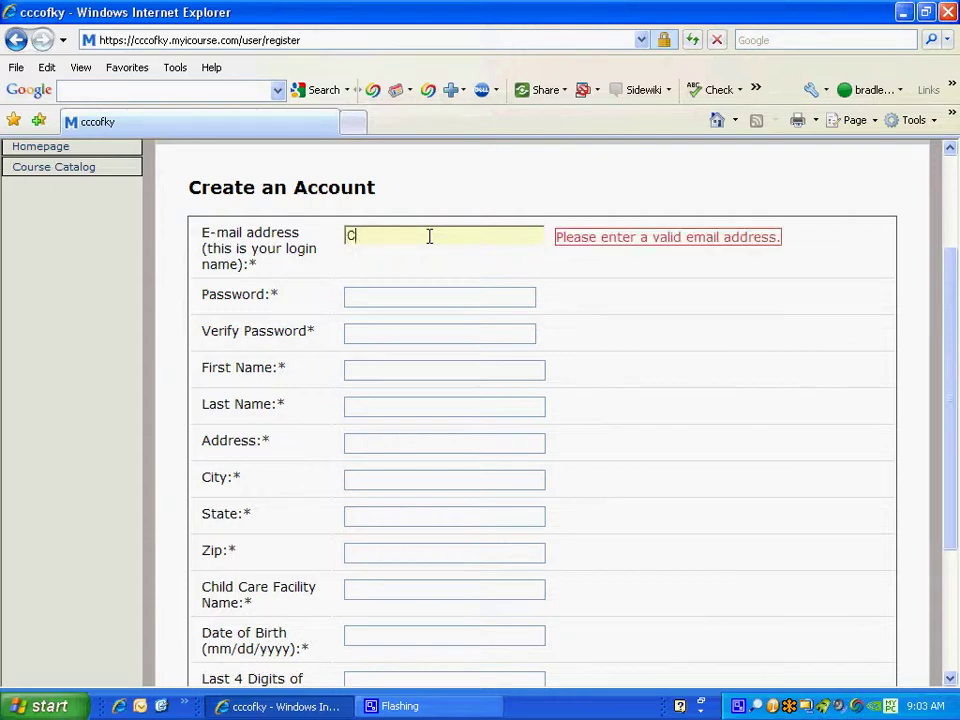
type("CC@ccc.com")
key("Tab")
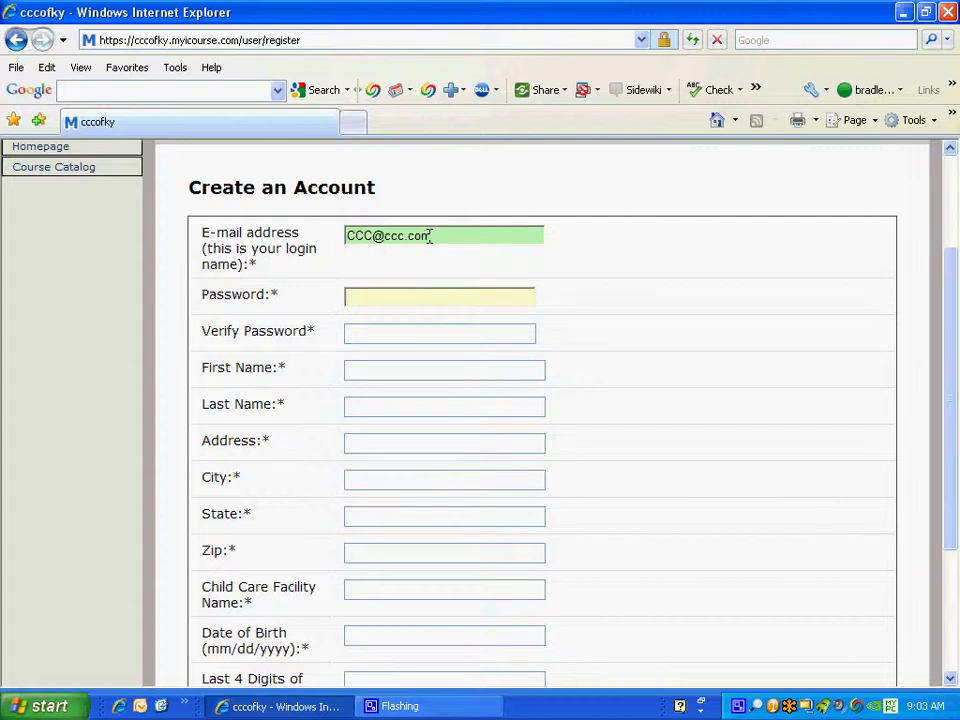
type("*********")
key("Tab")
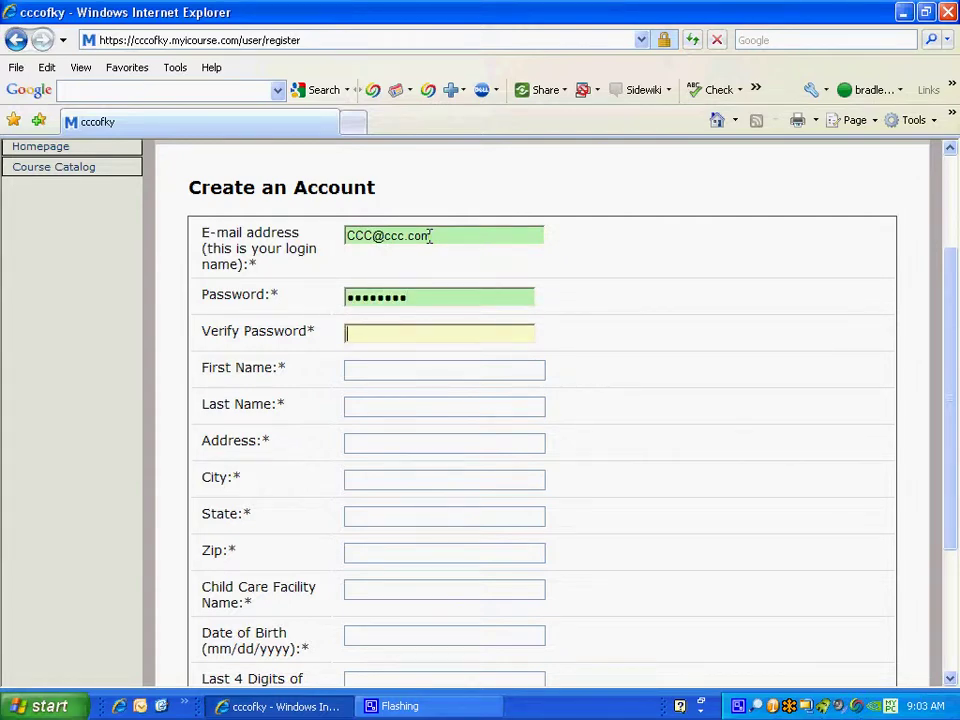
type("*********")
key("Tab")
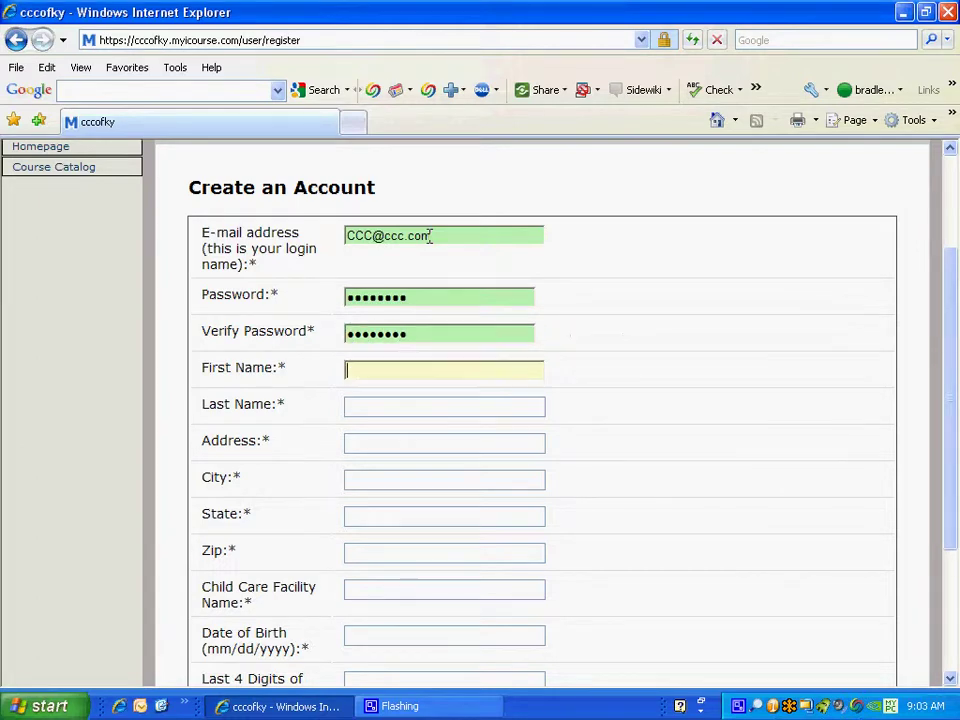
Fill in the first and last name and the street, city and state address.
key("Tab")
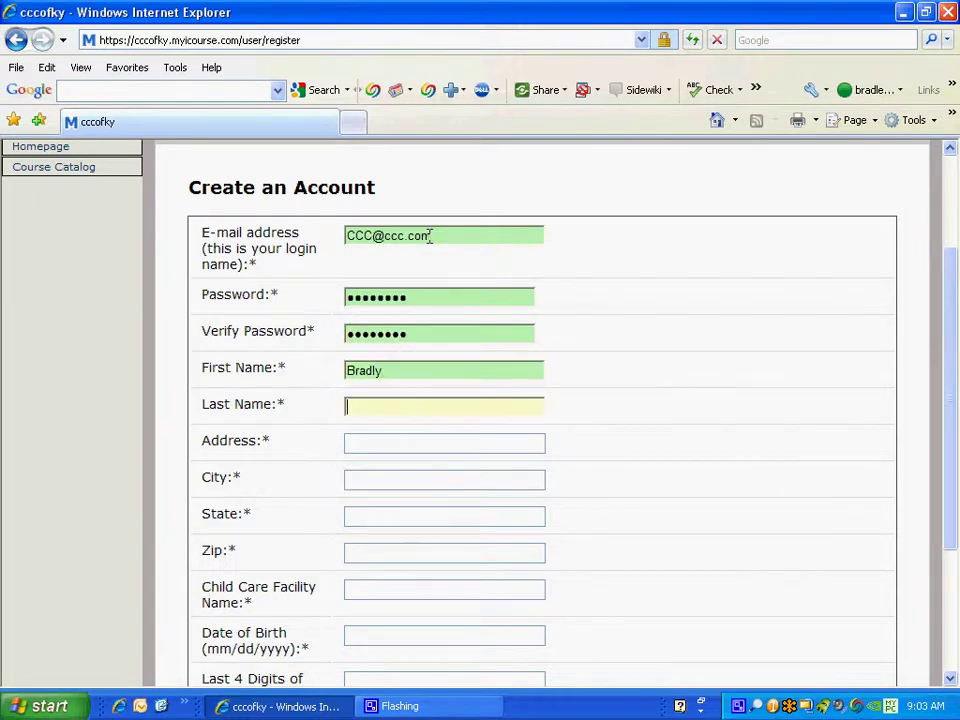
key("Tab")
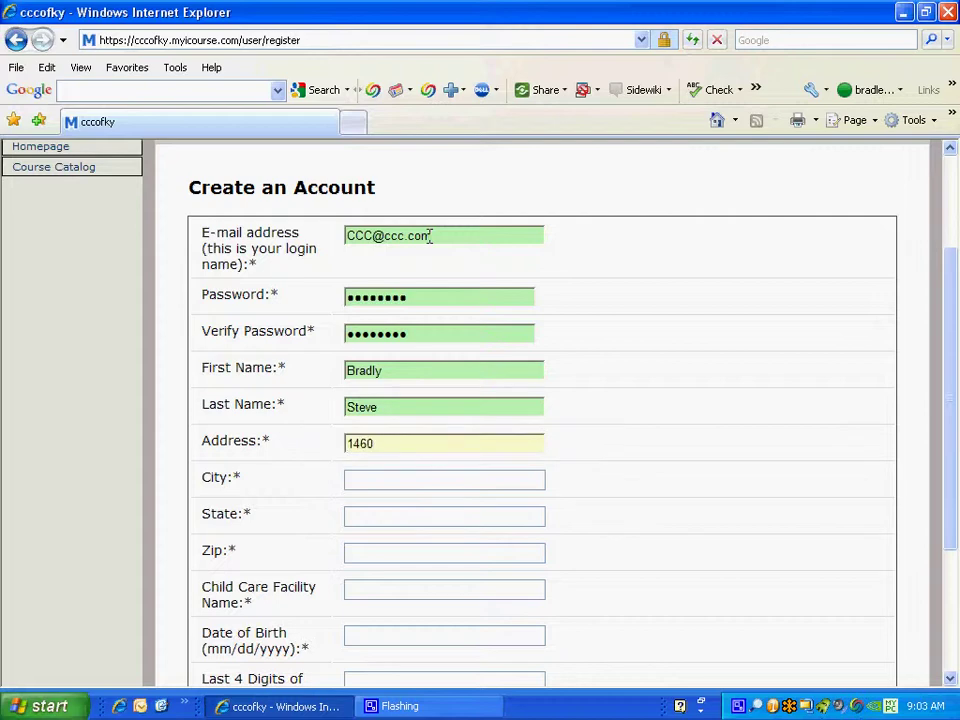
key("Tab")
type("Le")
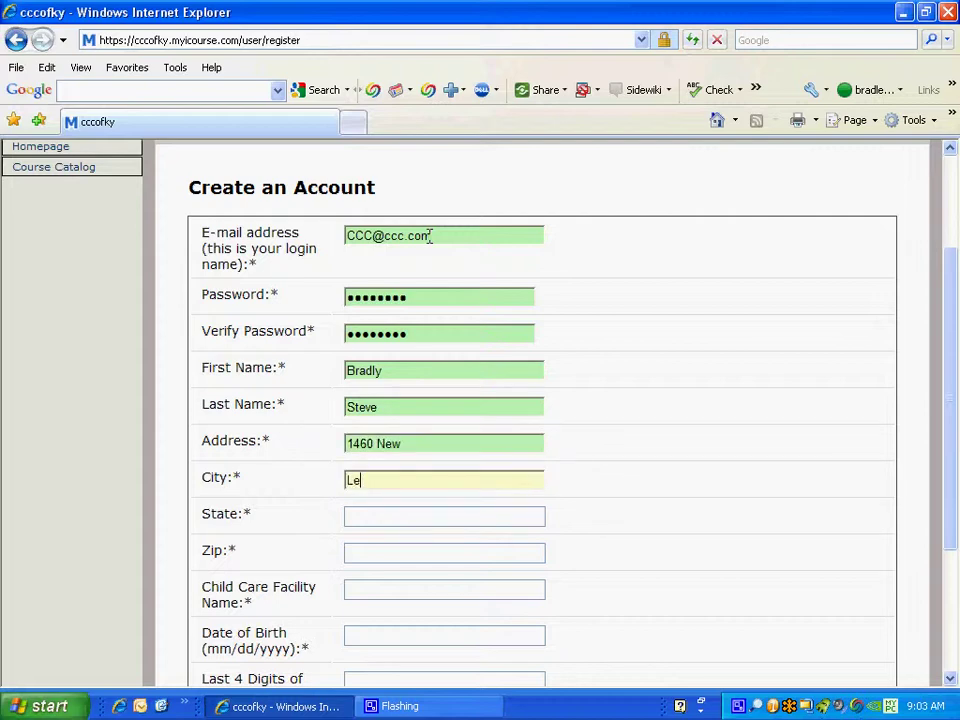
type("xington")
key("Tab")
type("KY")
key("Tab")
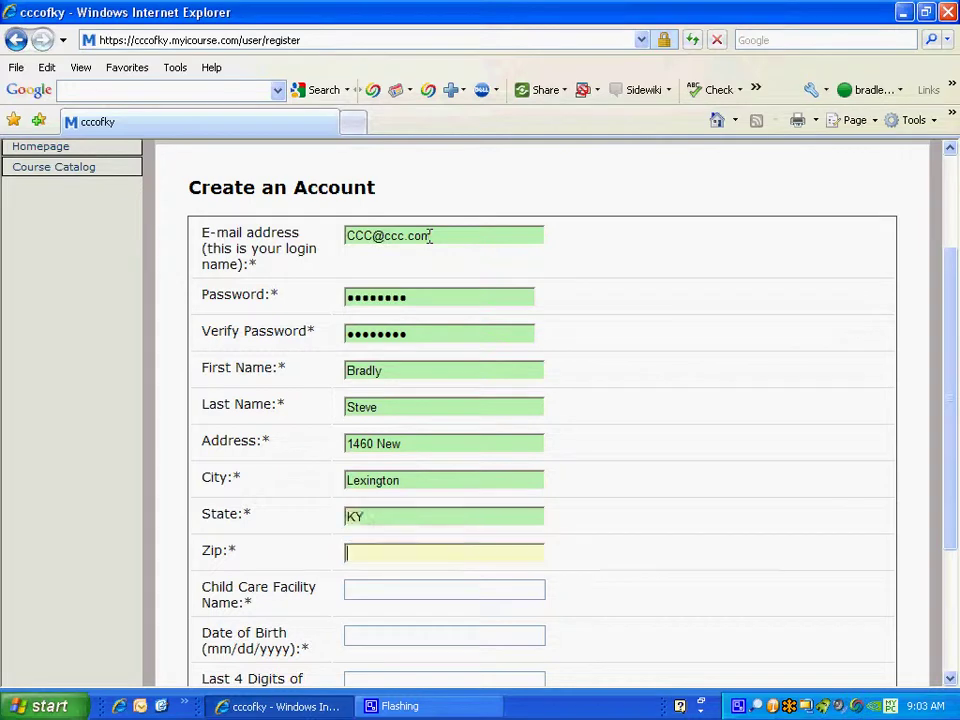
key("Tab")
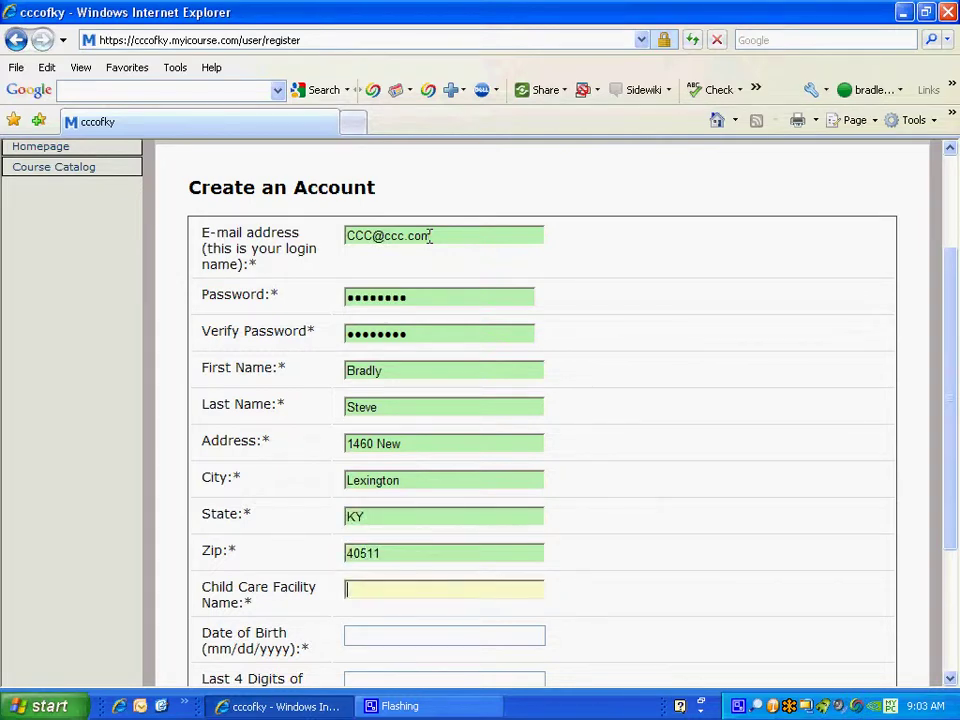
Enter facility 'CCC', the birth date, the last four SSN digits and contact e-mail, then register the account.
type("CCC")
key("Tab")
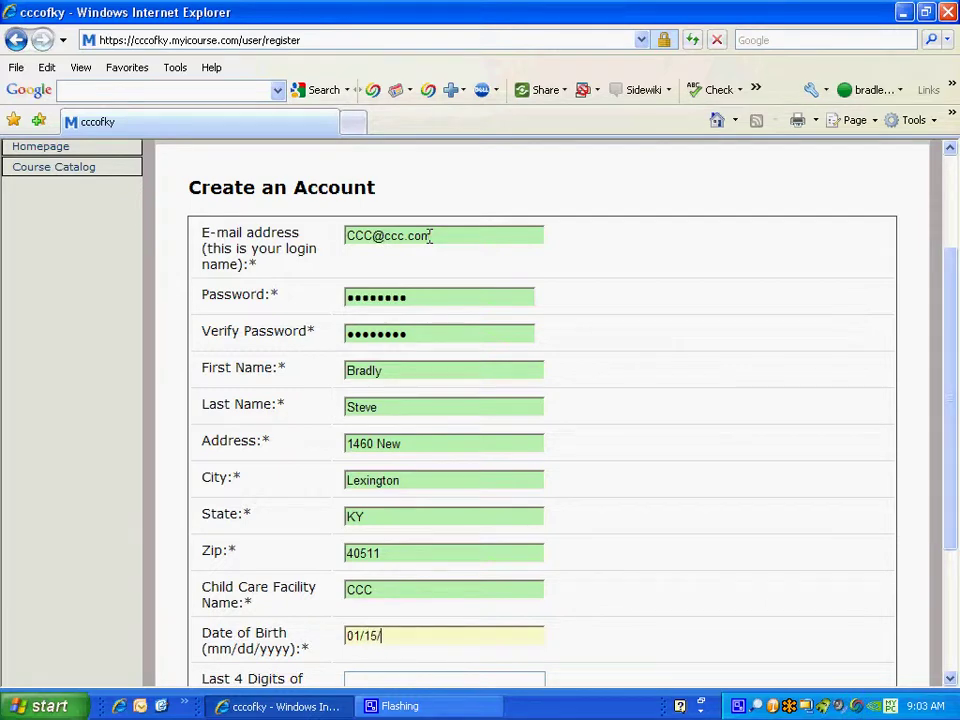
type("01/15/2222")
key("Tab")
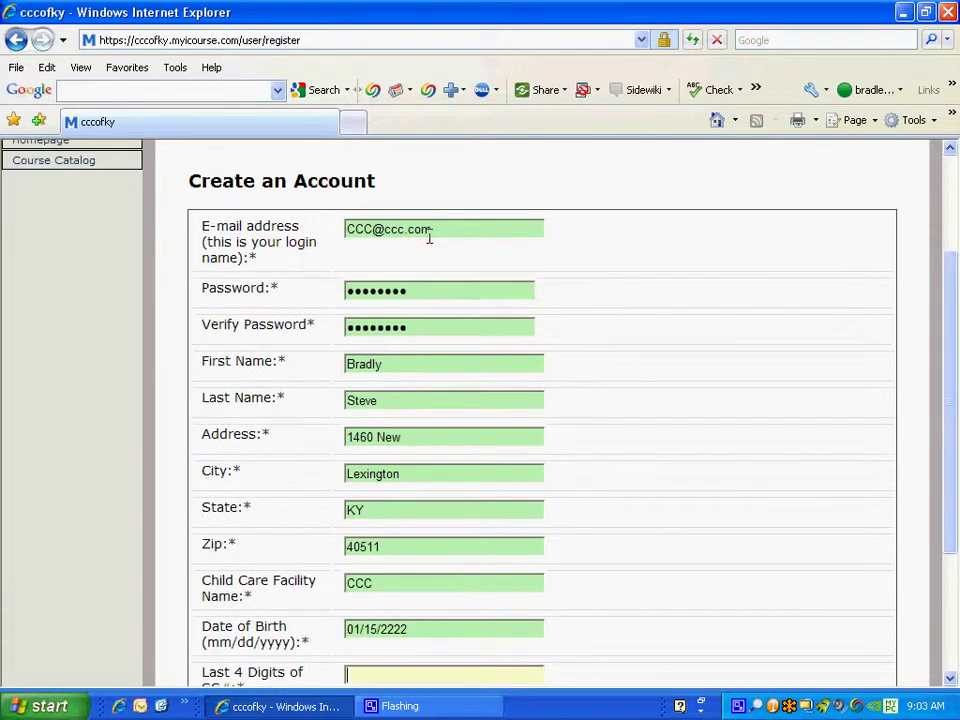
type("0000")
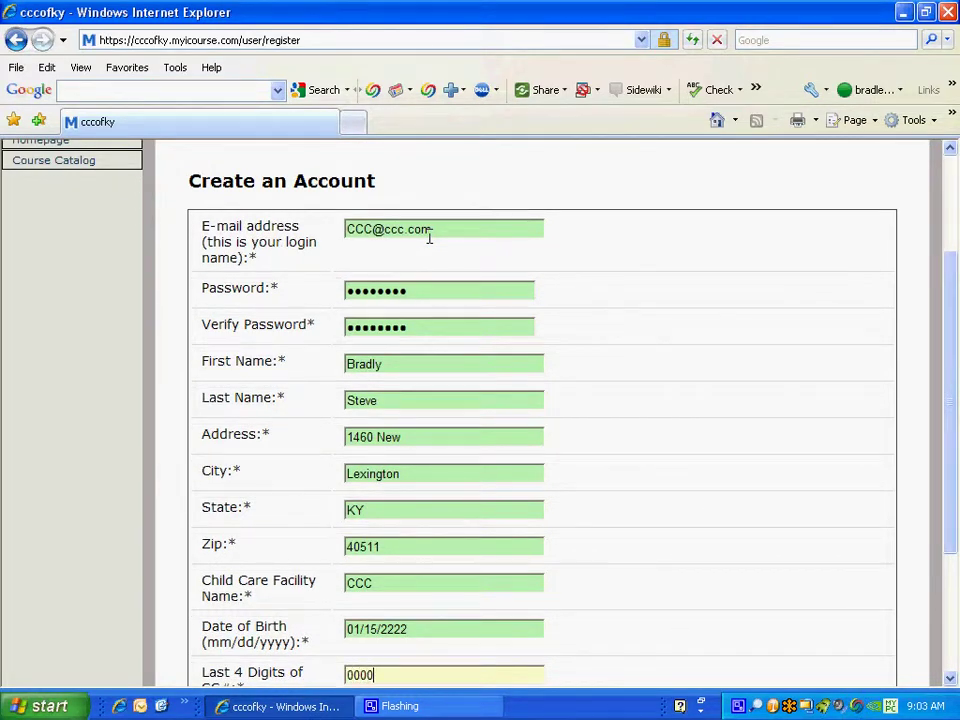
key("Tab")
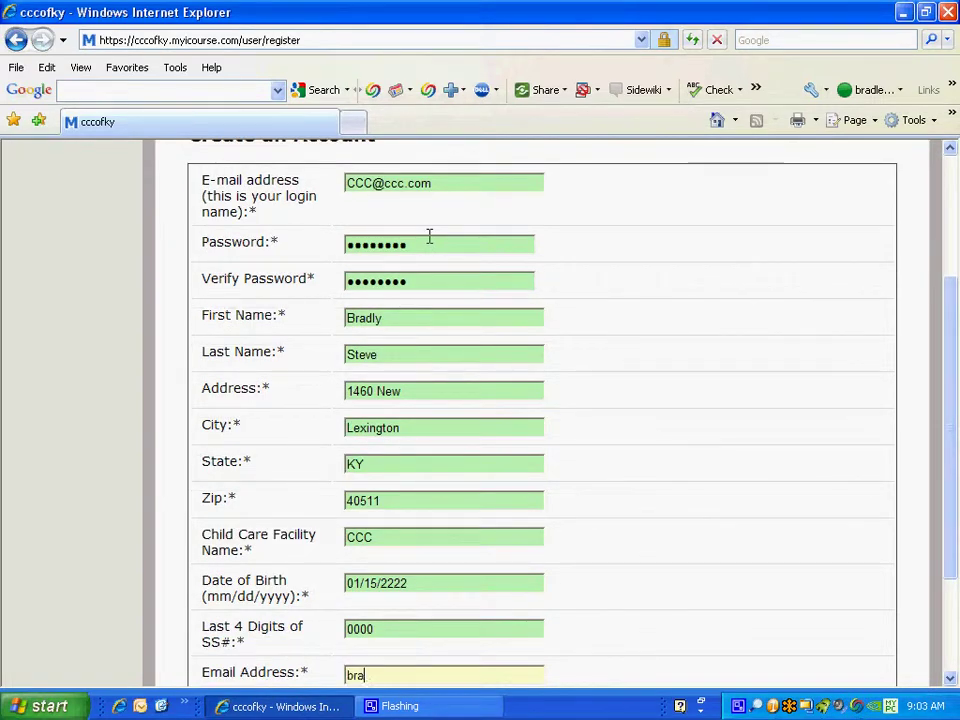
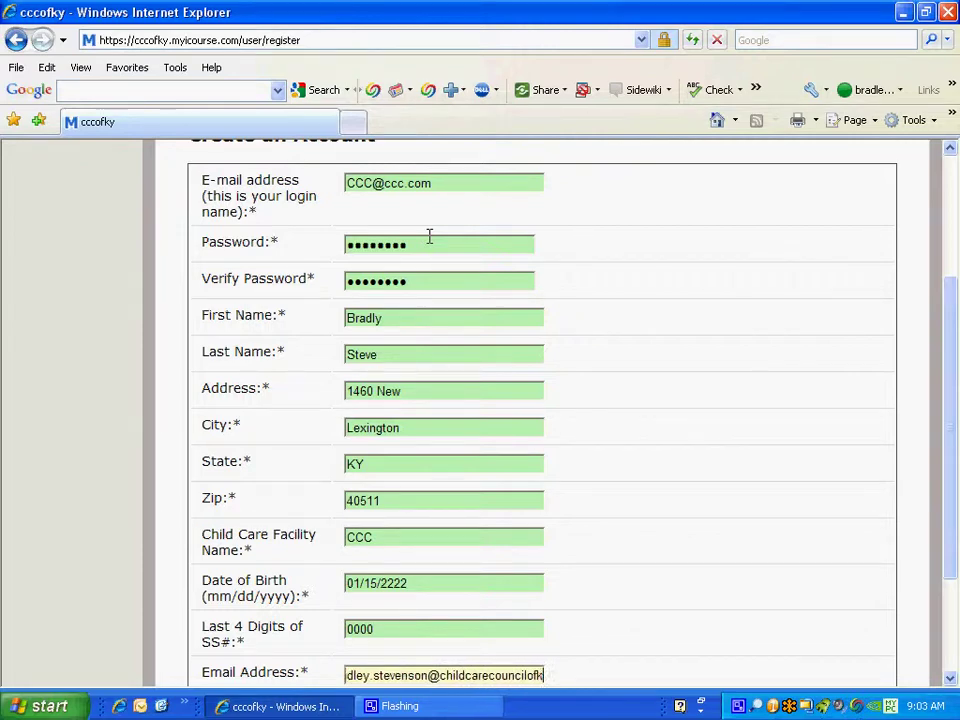
key("Tab")
scroll(620, 270, "down", 3)
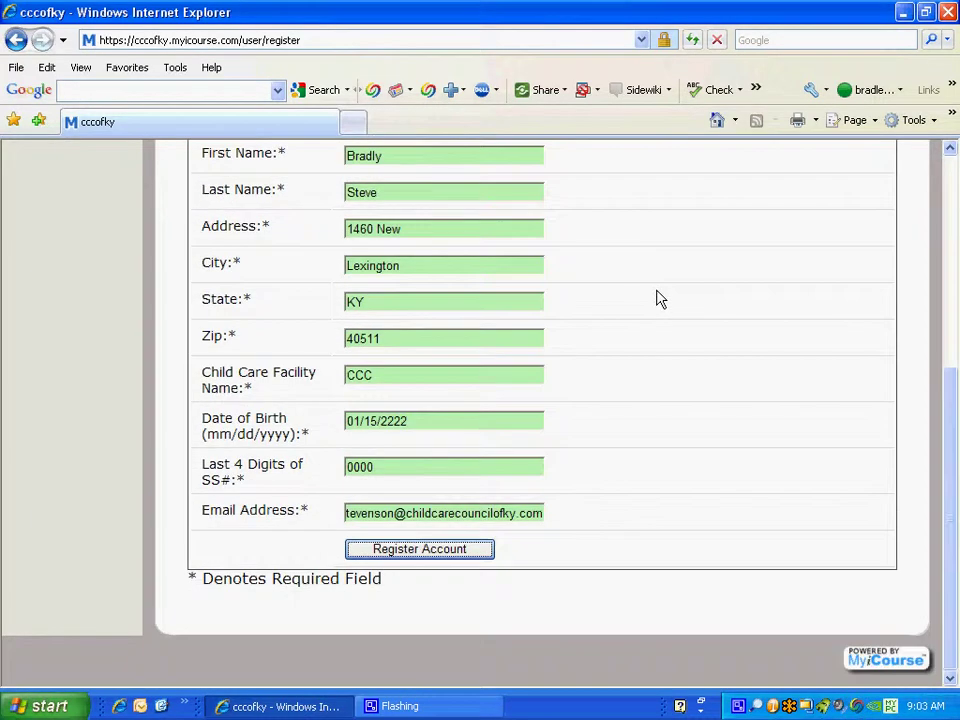
left_click(467, 552)
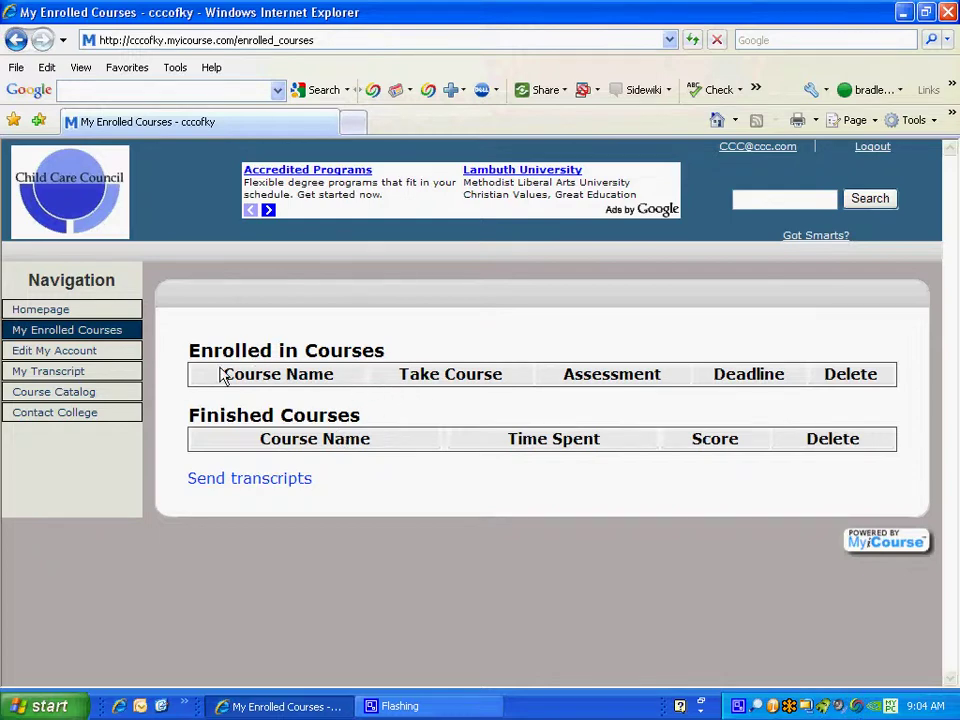
Open the Course Catalog and look over the first course's listing.
left_click(55, 392)
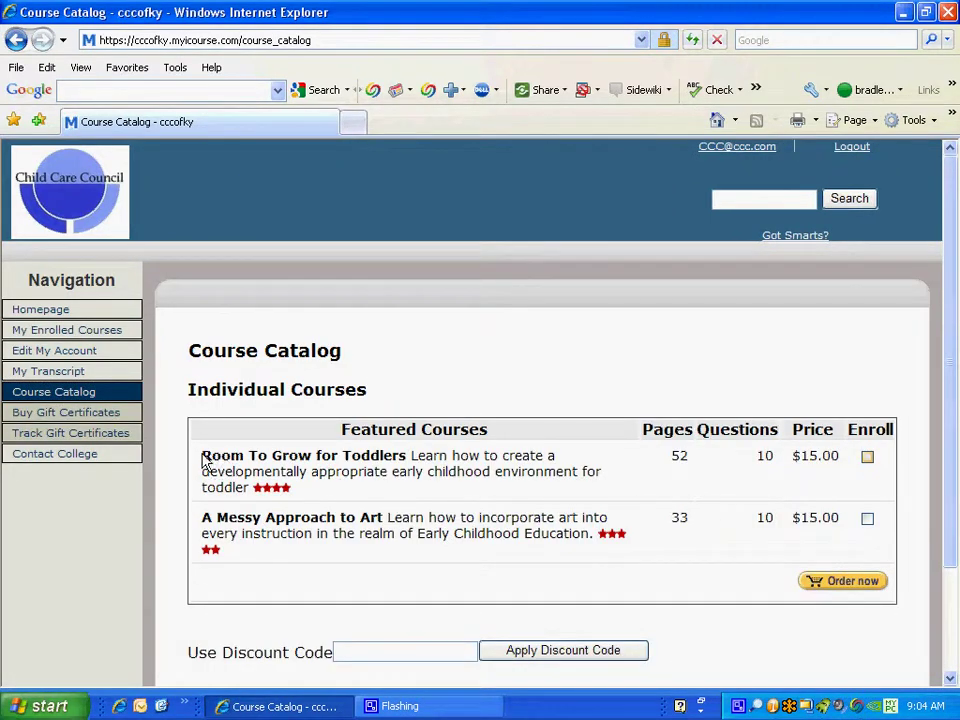
left_click_drag(203, 456, 505, 490)
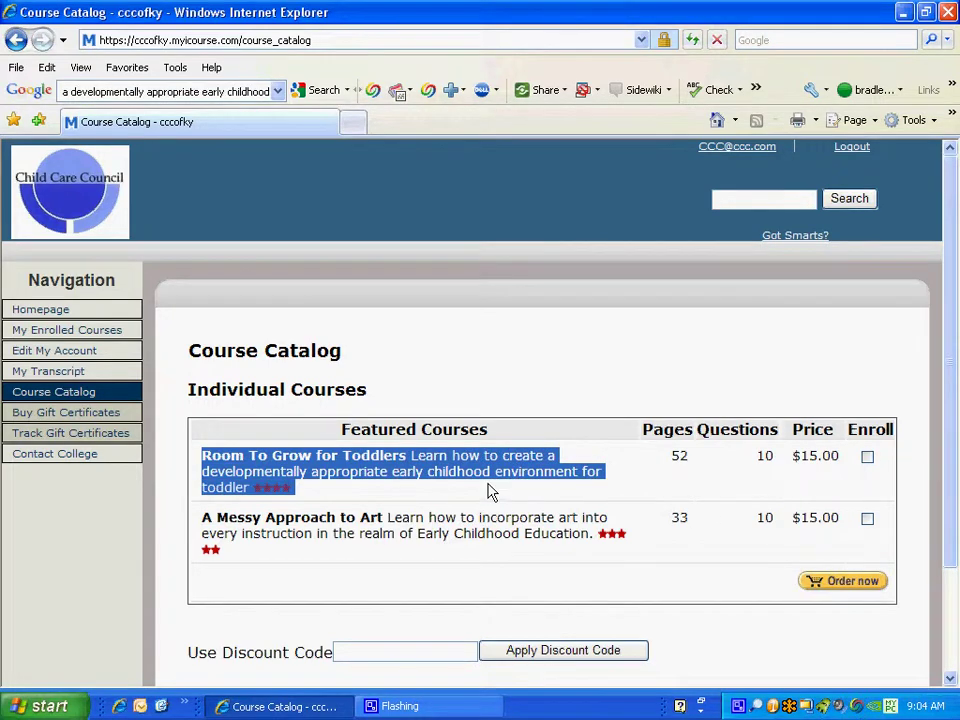
left_click(395, 495)
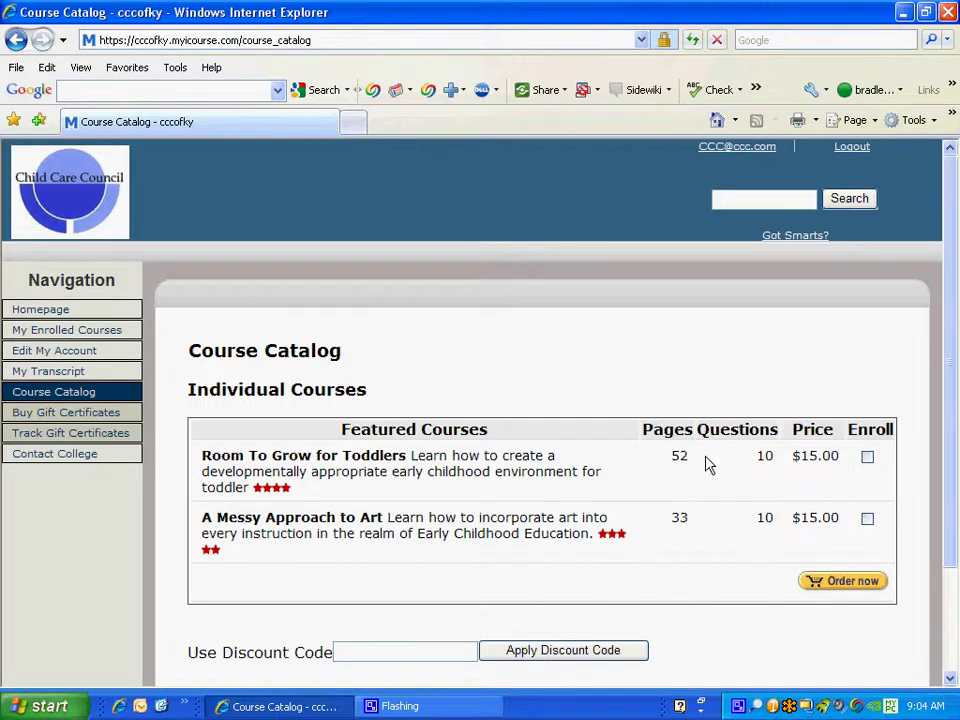
Mark Room To Grow for Toddlers, apply discount code 2723, and order it at $0.00.
left_click(867, 458)
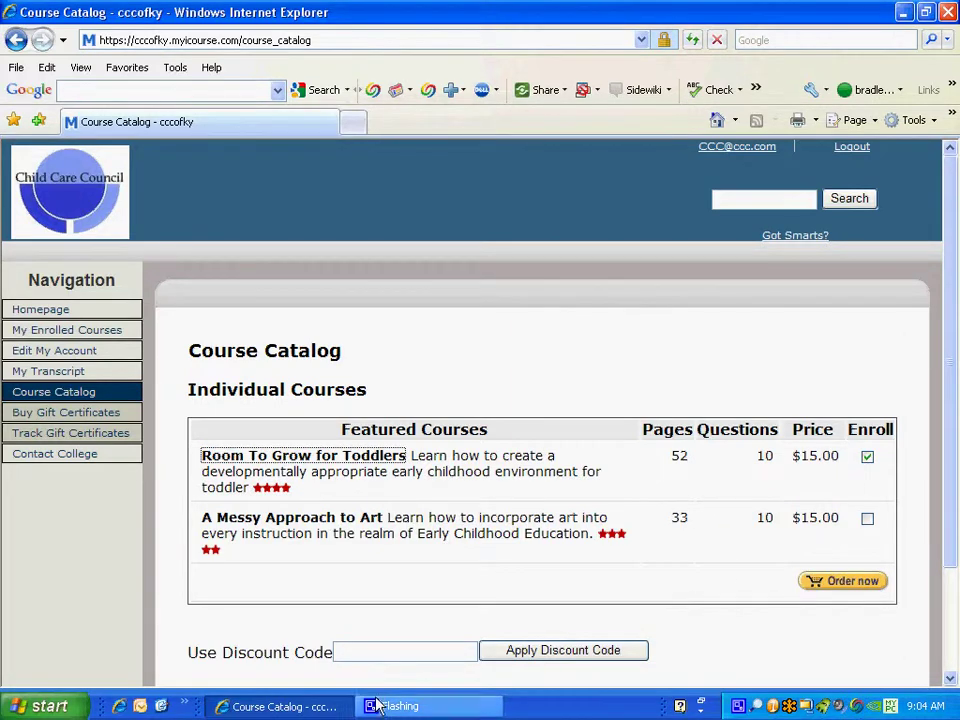
left_click(372, 656)
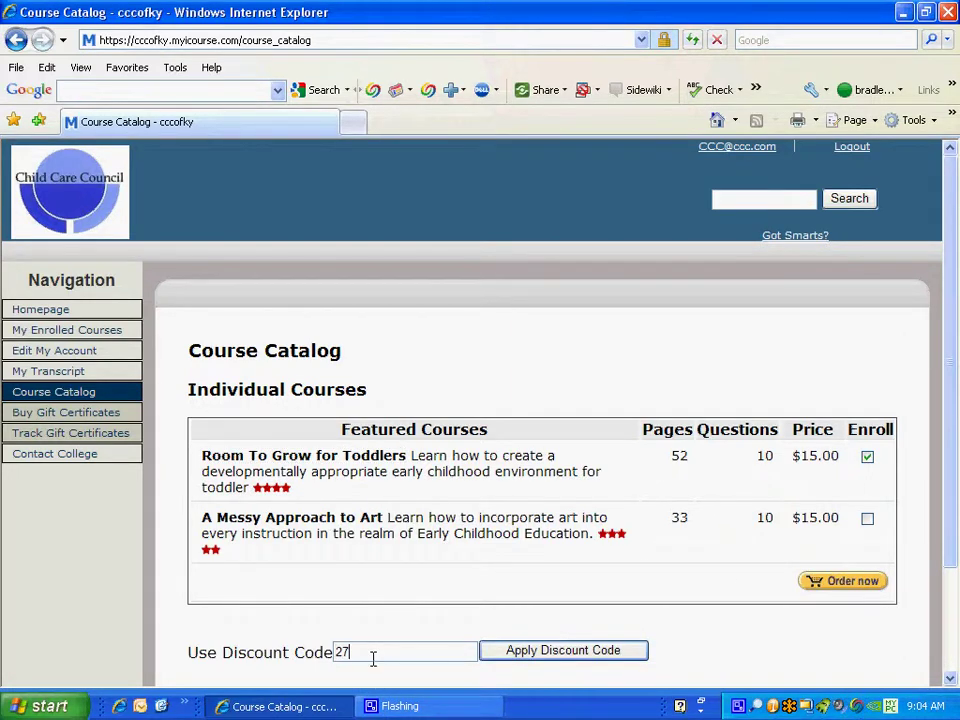
left_click(524, 653)
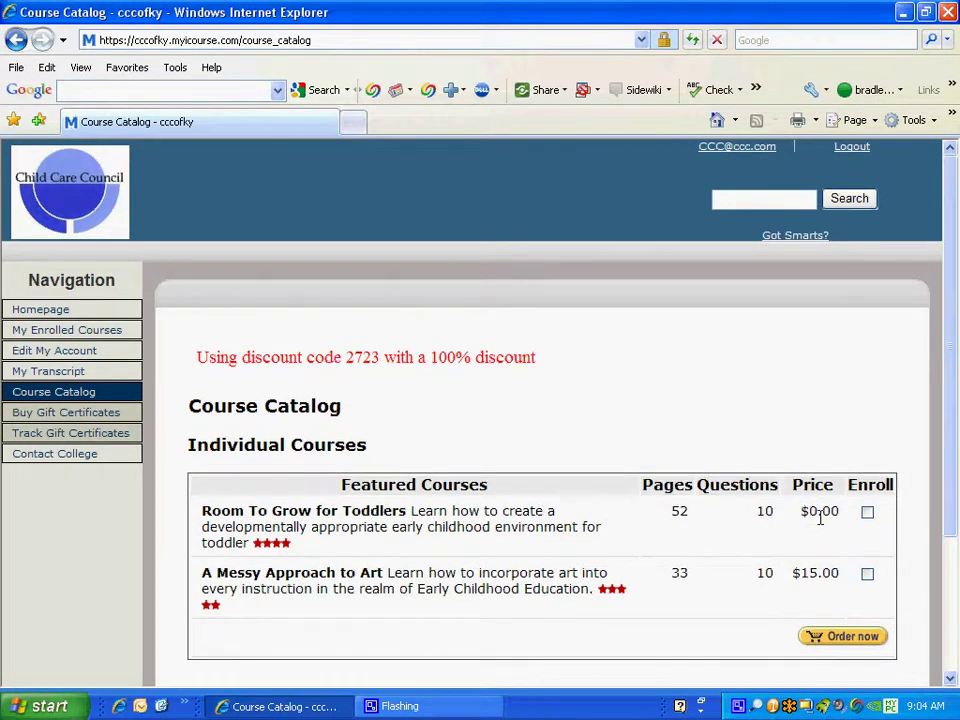
left_click(867, 514)
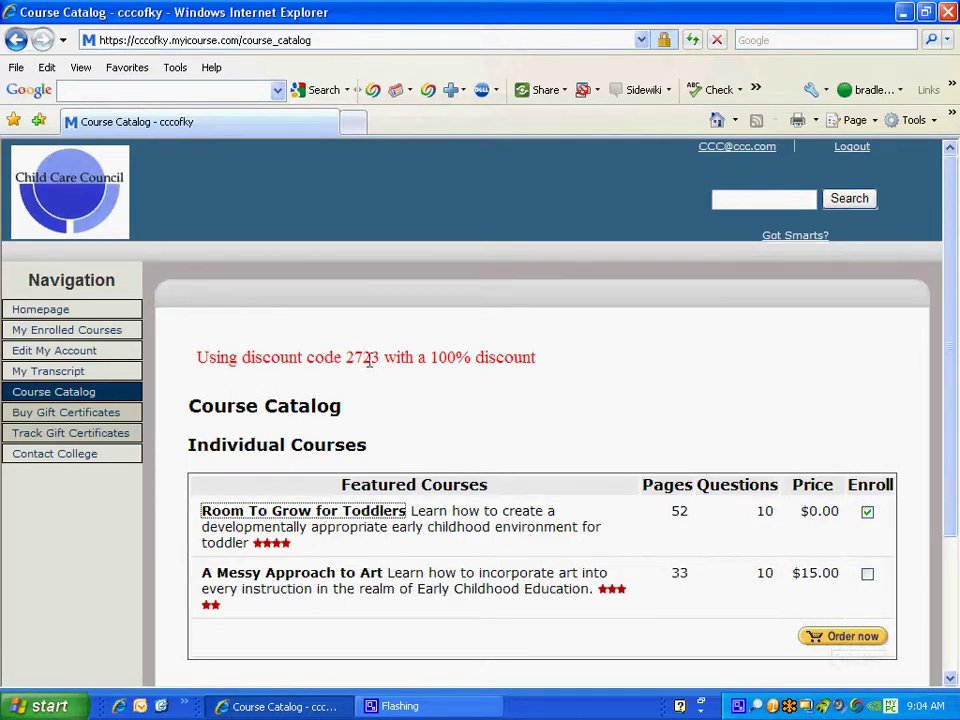
left_click(846, 634)
Read the Introduction and Instructions page down to the NEXT PAGE button.
scroll(735, 574, "down", 3)
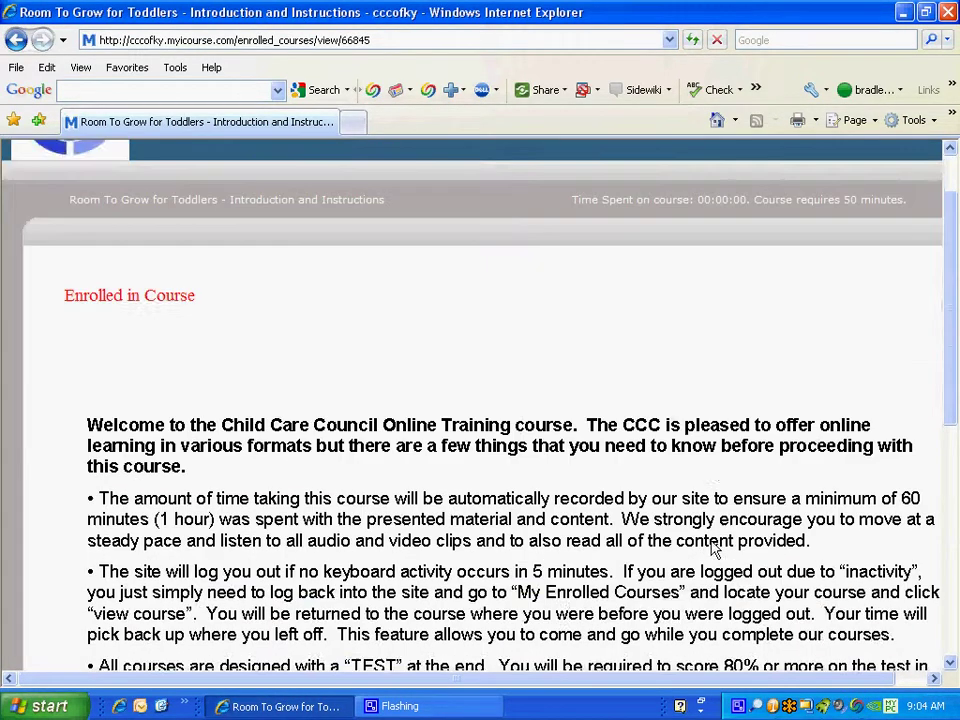
scroll(713, 548, "down", 1)
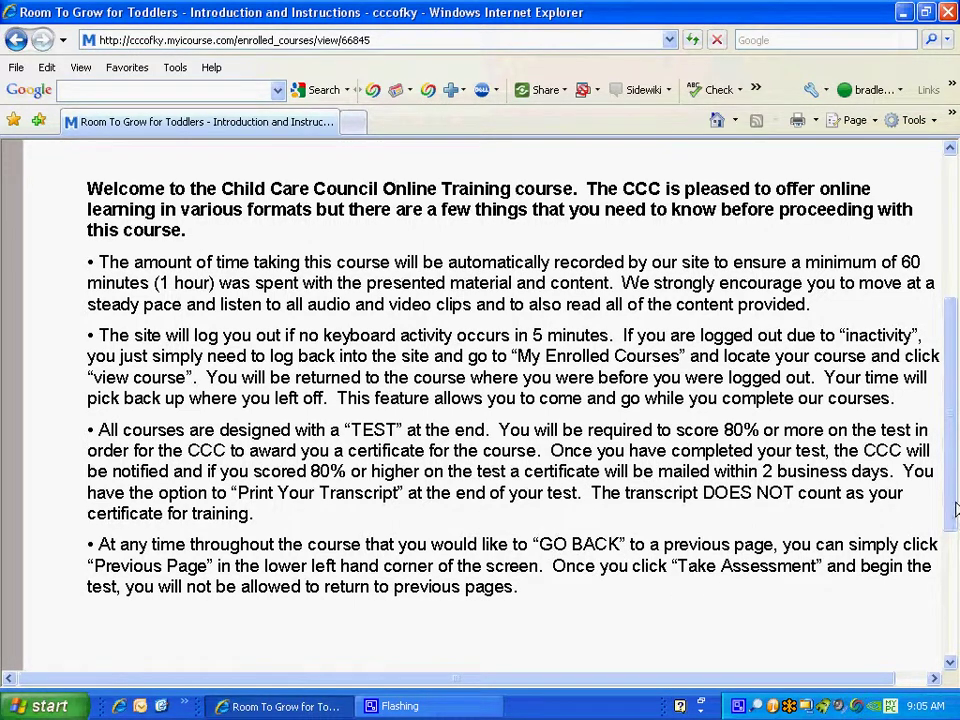
left_click_drag(955, 510, 954, 612)
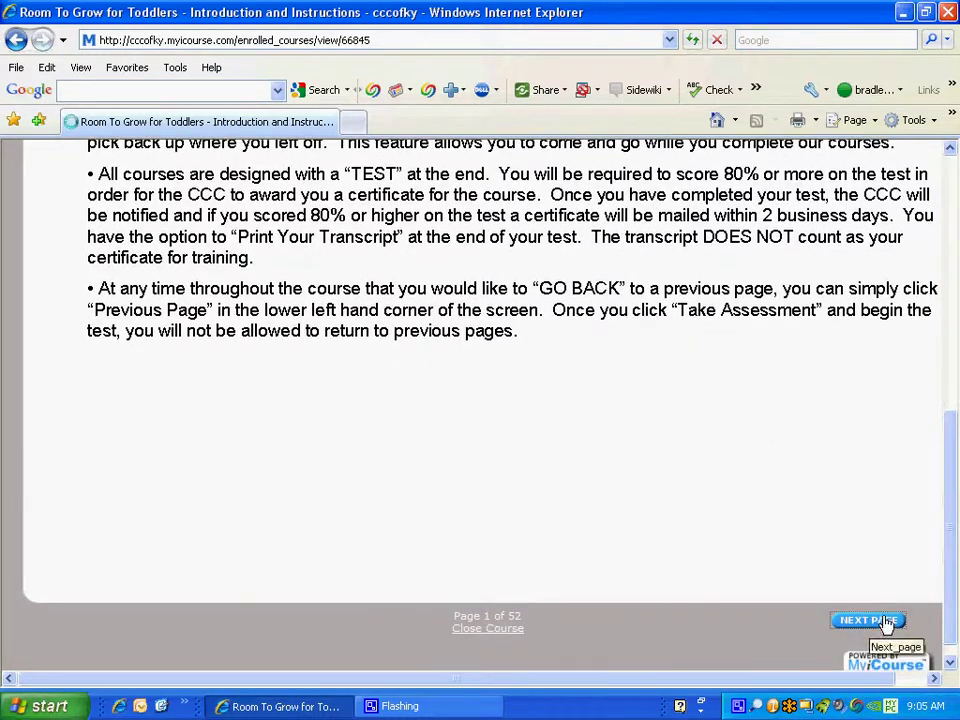
Advance to Title/Page 1 and check the header's time spent and 50-minute requirement.
left_click(868, 621)
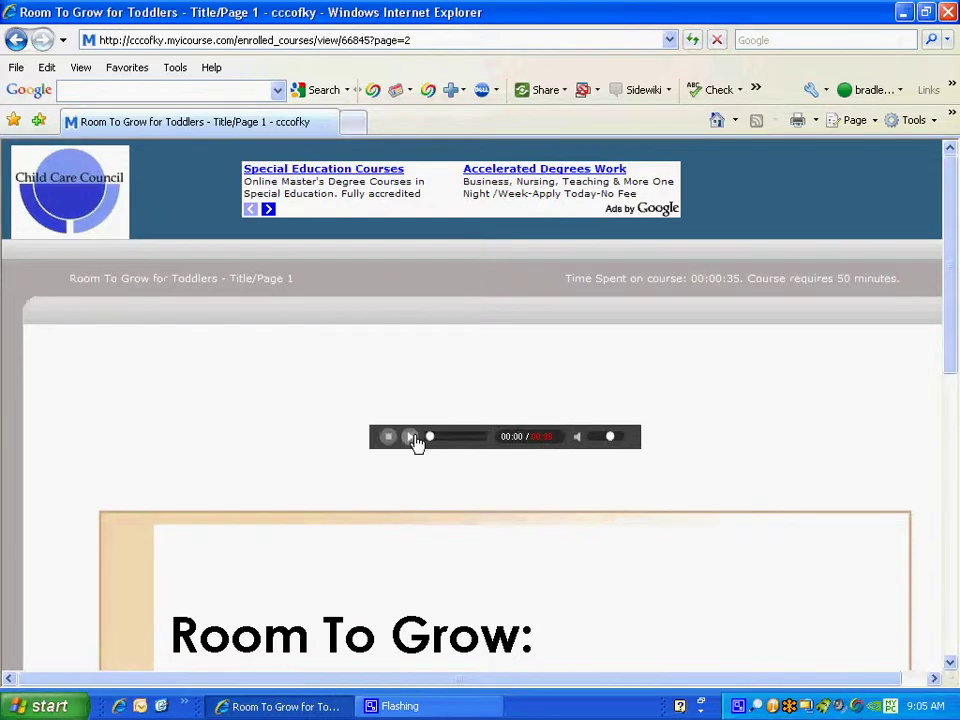
left_click_drag(954, 360, 953, 428)
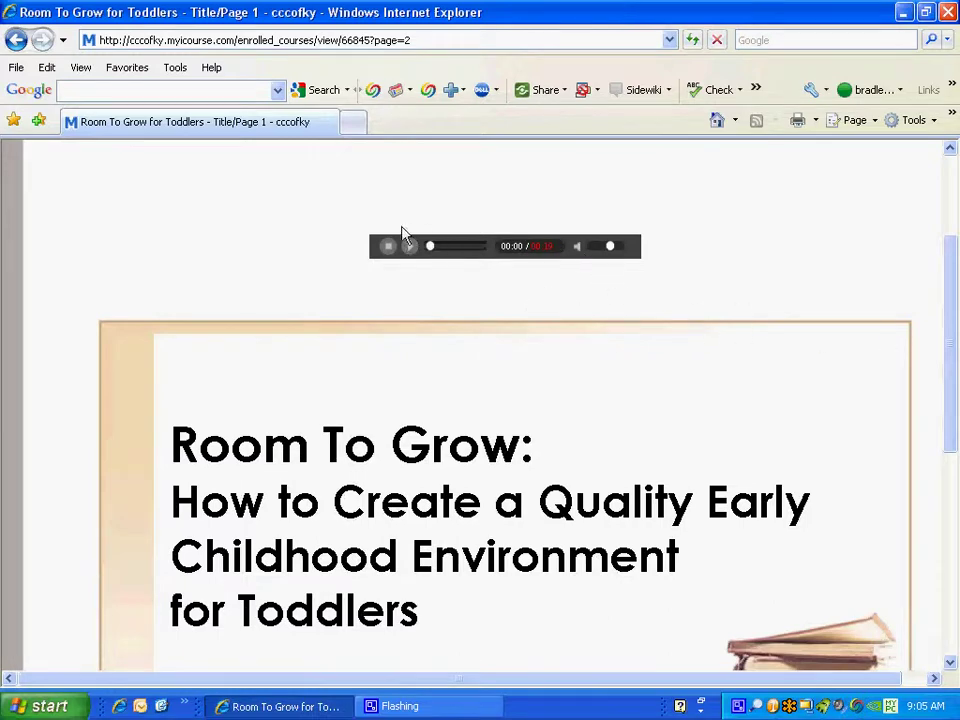
left_click_drag(956, 341, 953, 280)
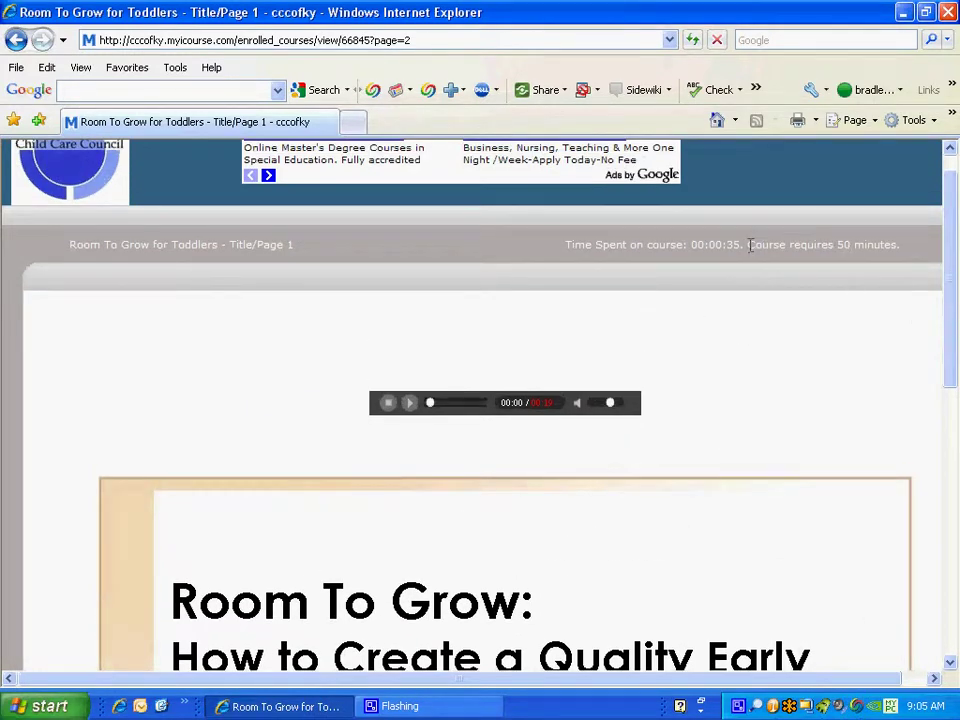
left_click_drag(750, 245, 897, 244)
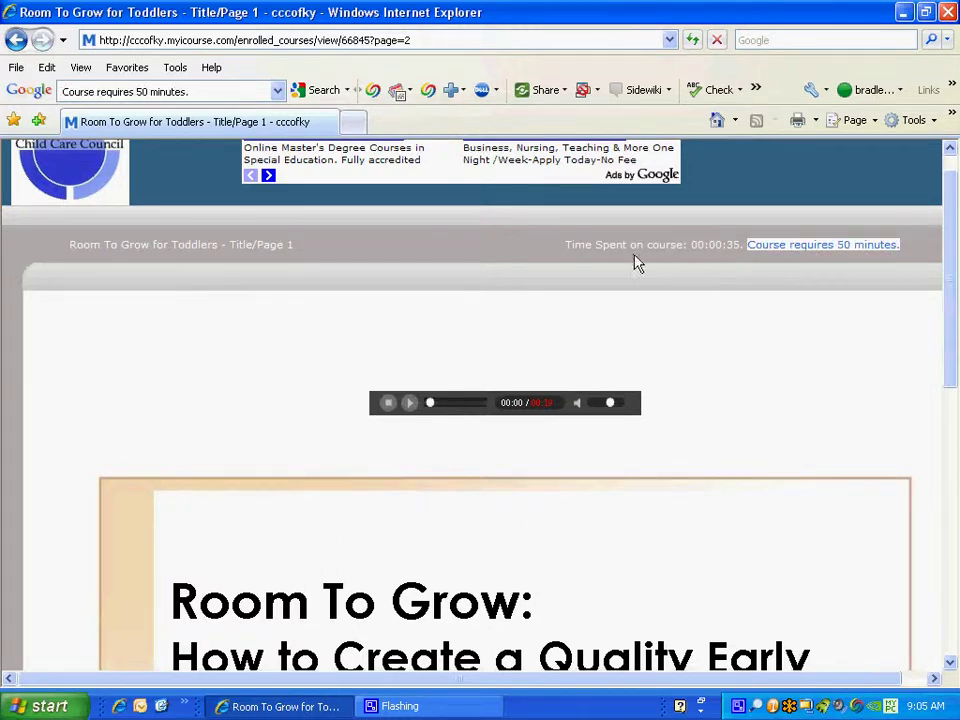
left_click(580, 260)
left_click_drag(565, 244, 748, 259)
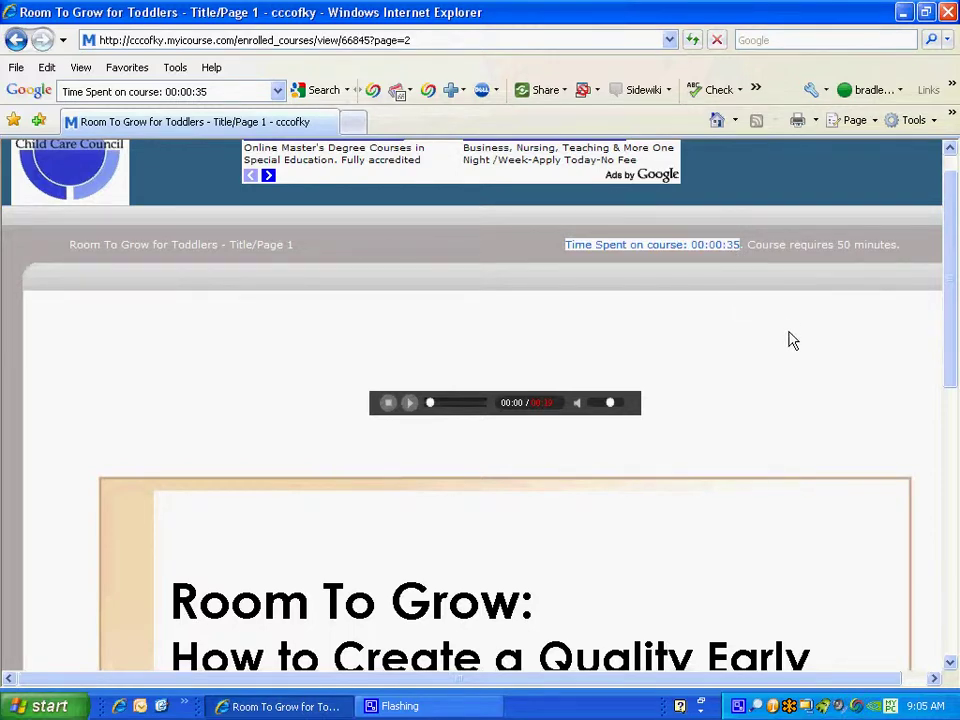
left_click(925, 338)
Scroll through the Room To Grow title slide and its audio player.
left_click_drag(951, 304, 945, 577)
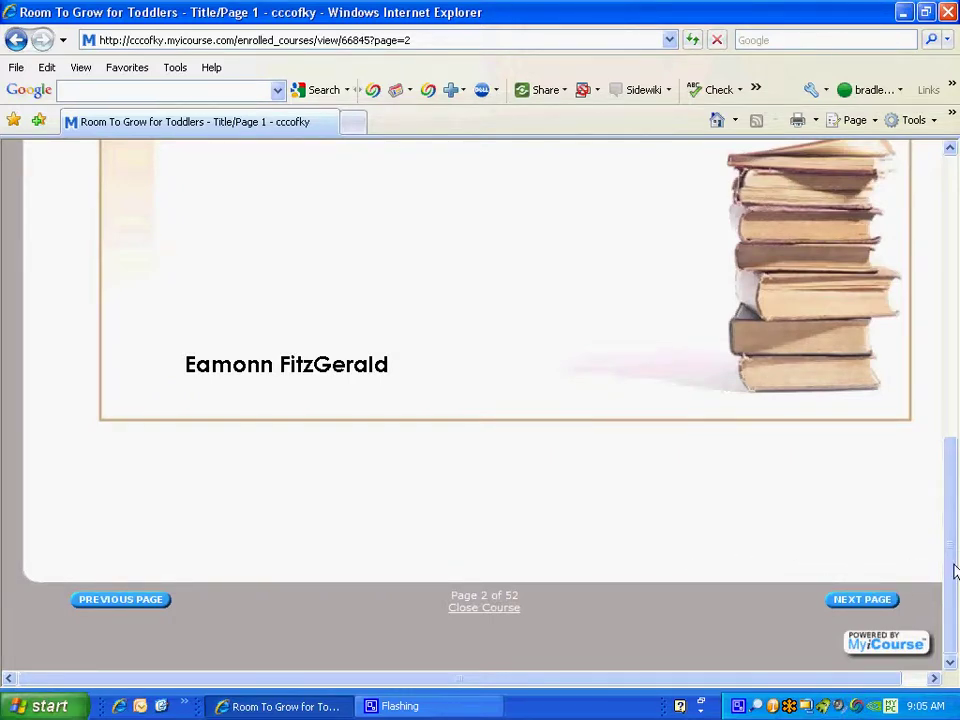
left_click_drag(953, 570, 955, 298)
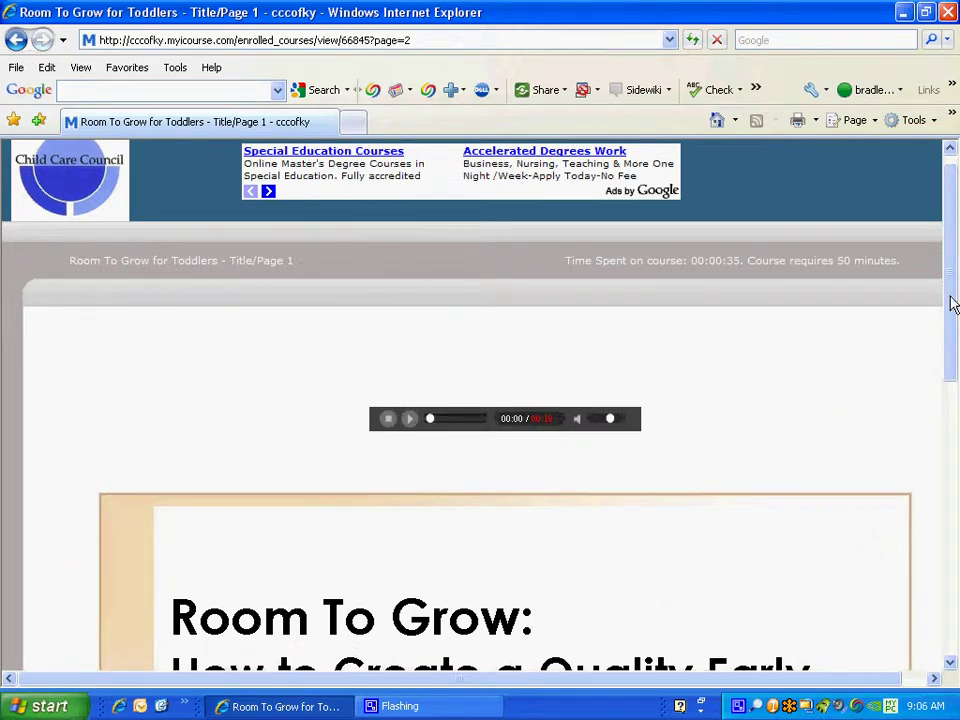
left_click_drag(951, 302, 953, 290)
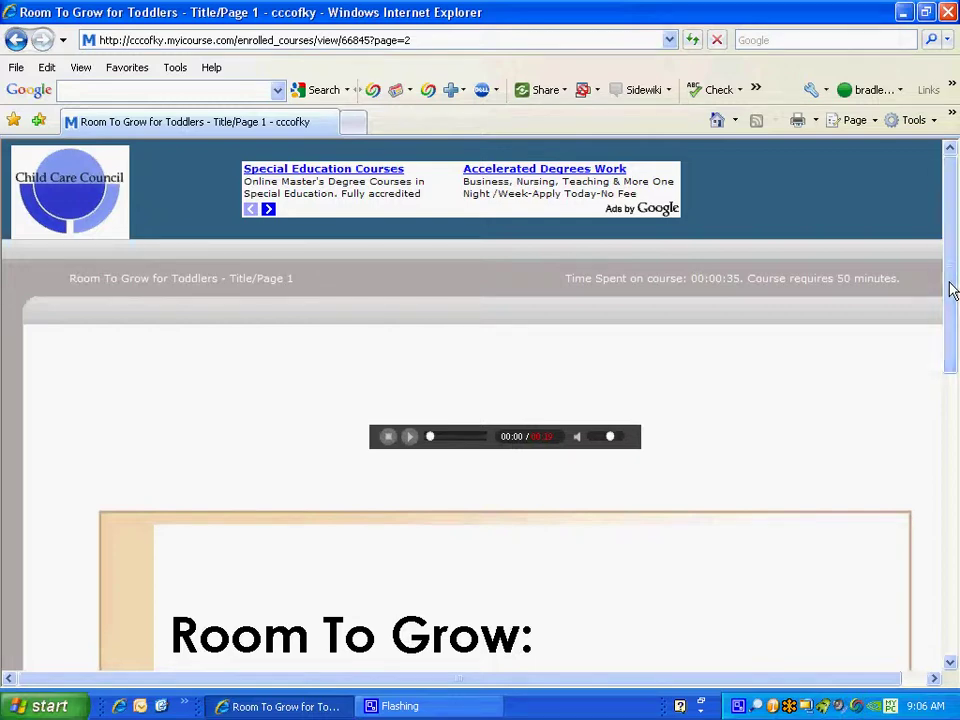
left_click_drag(952, 290, 952, 303)
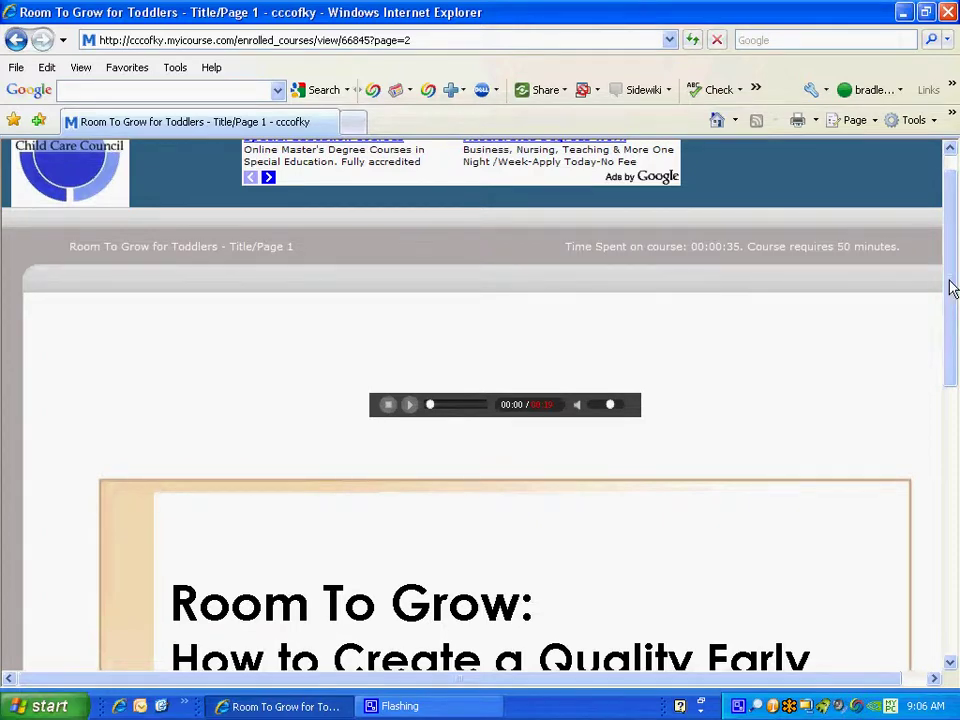
left_click_drag(951, 285, 952, 313)
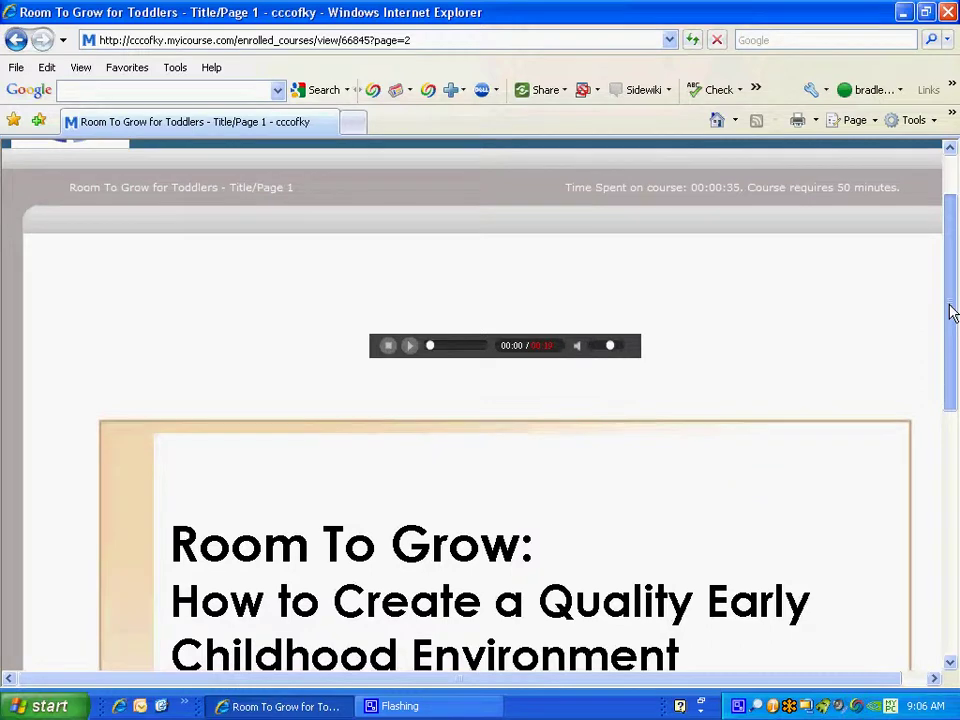